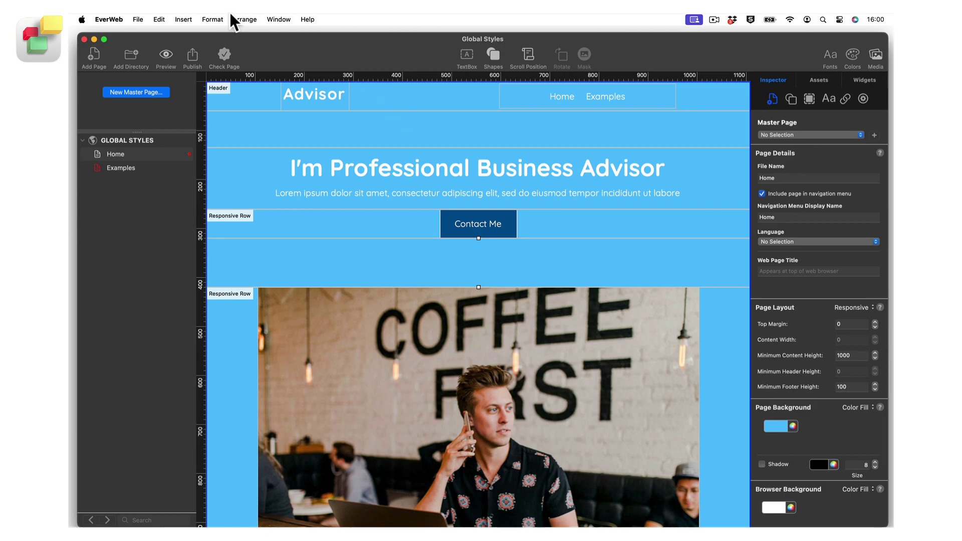
Step: Open Format > Default Styles and review the default link and shape colours
click(213, 19)
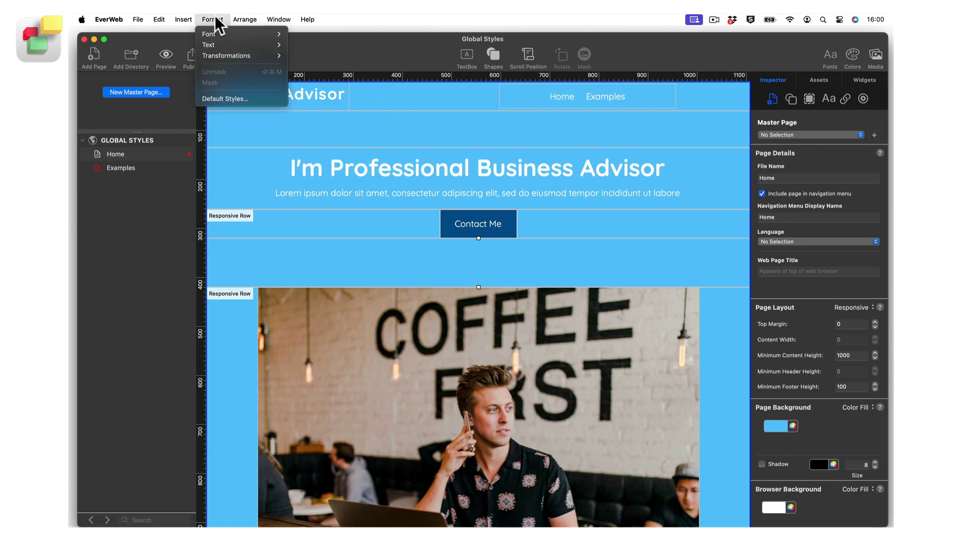
click(268, 100)
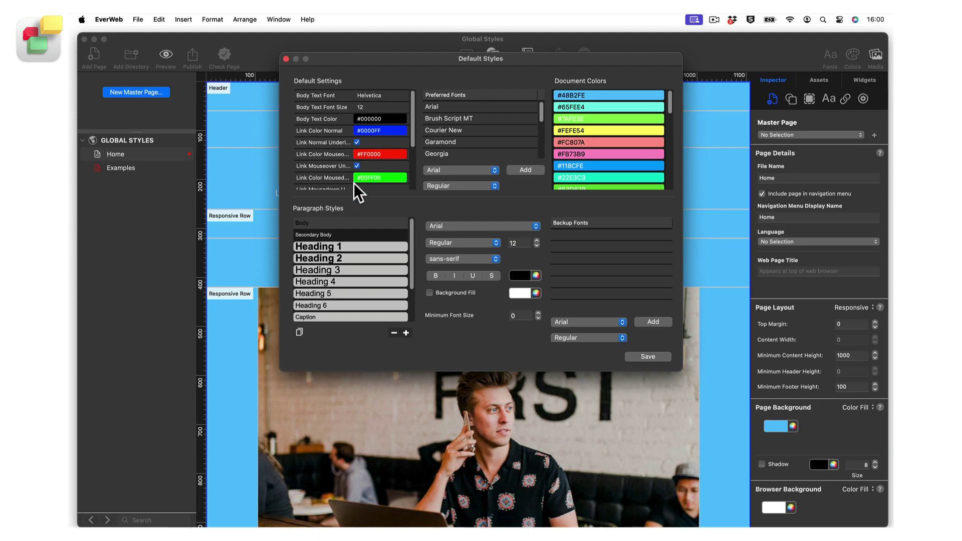
scroll(321, 182, down, 3)
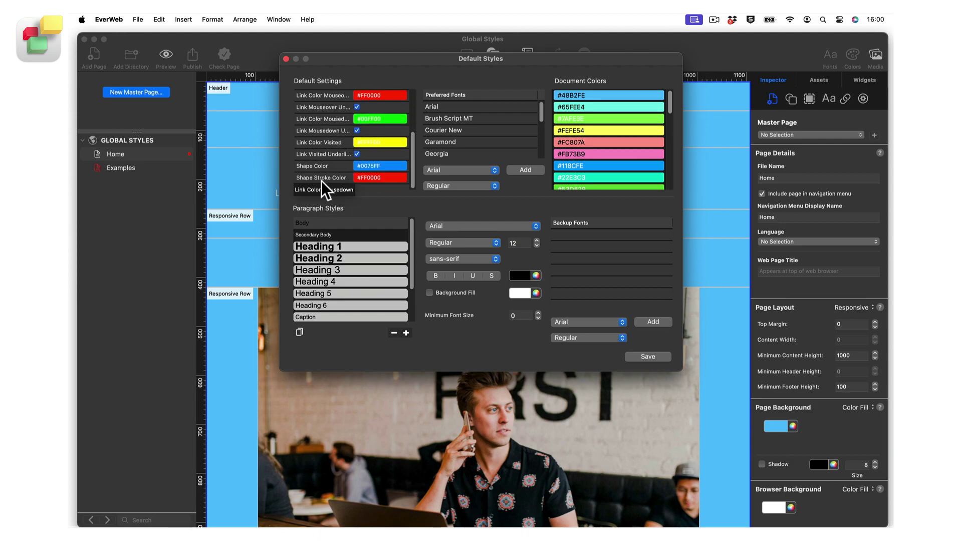
scroll(321, 182, up, 3)
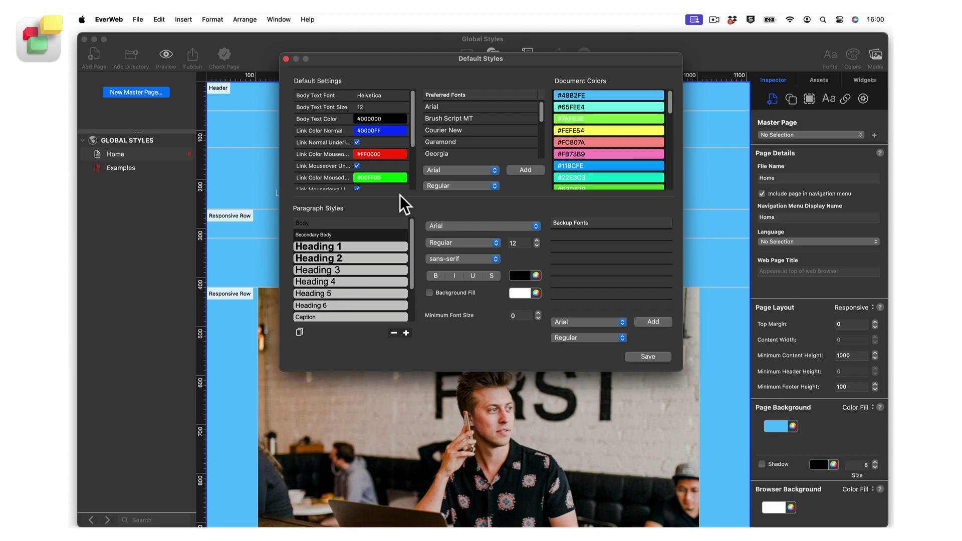
scroll(335, 163, down, 3)
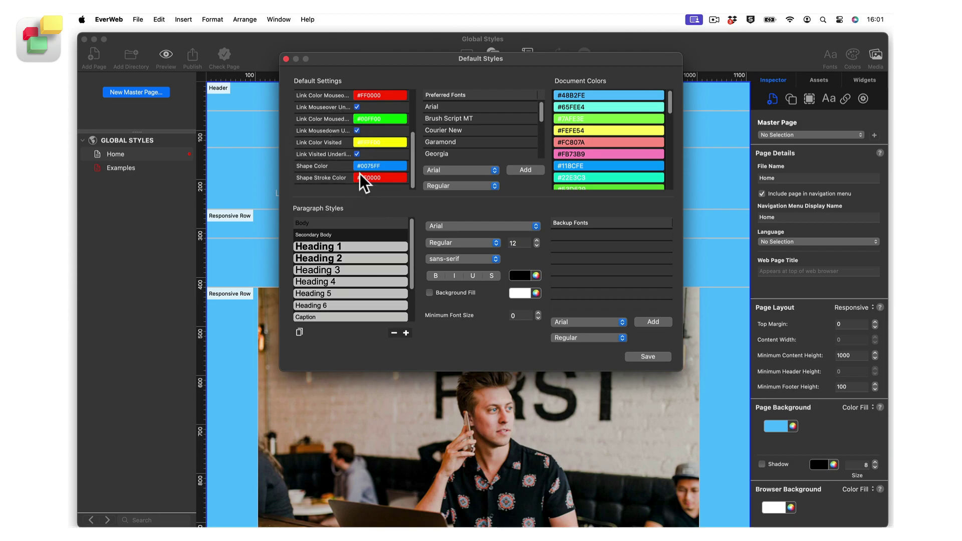
scroll(360, 174, up, 3)
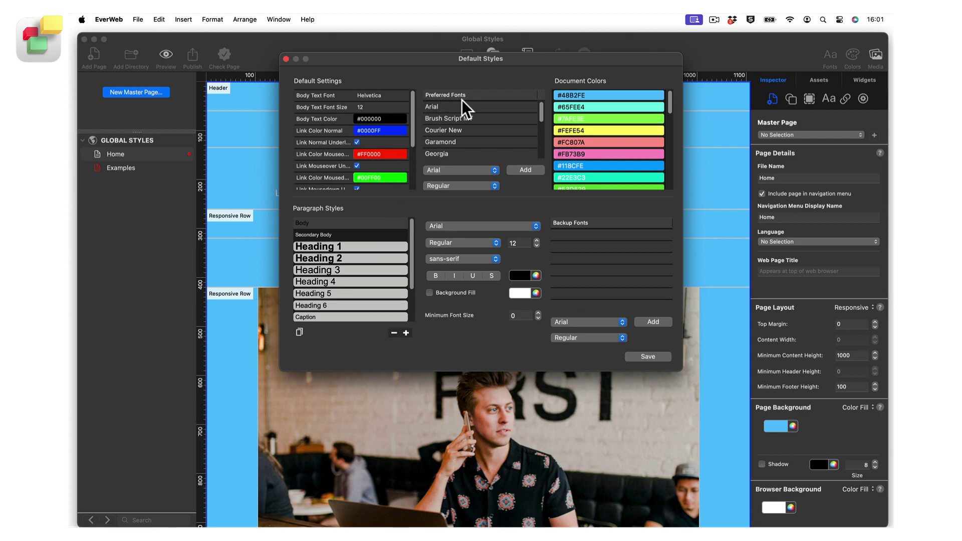
Step: Add Ayuthaya Regular to the Preferred Fonts list
scroll(506, 132, down, 3)
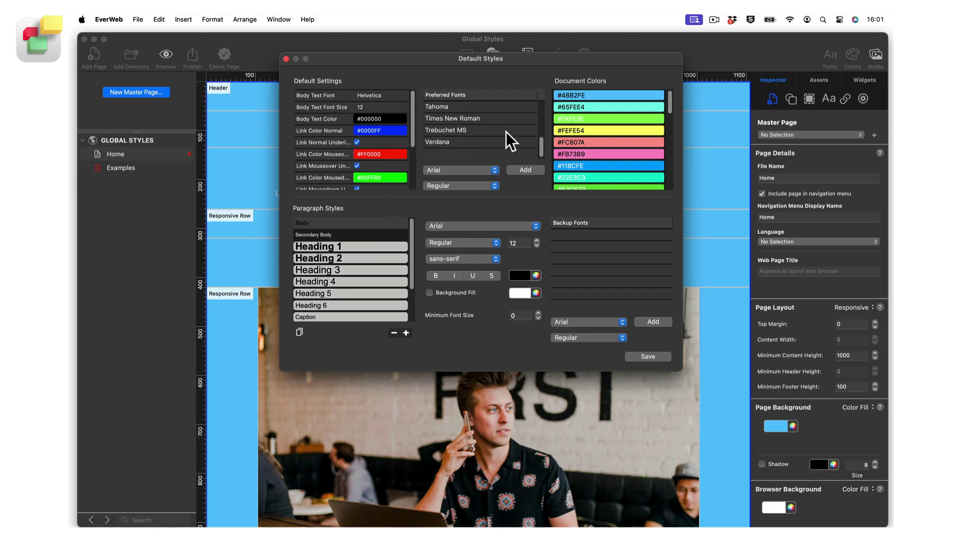
scroll(506, 132, up, 3)
scroll(506, 131, down, 3)
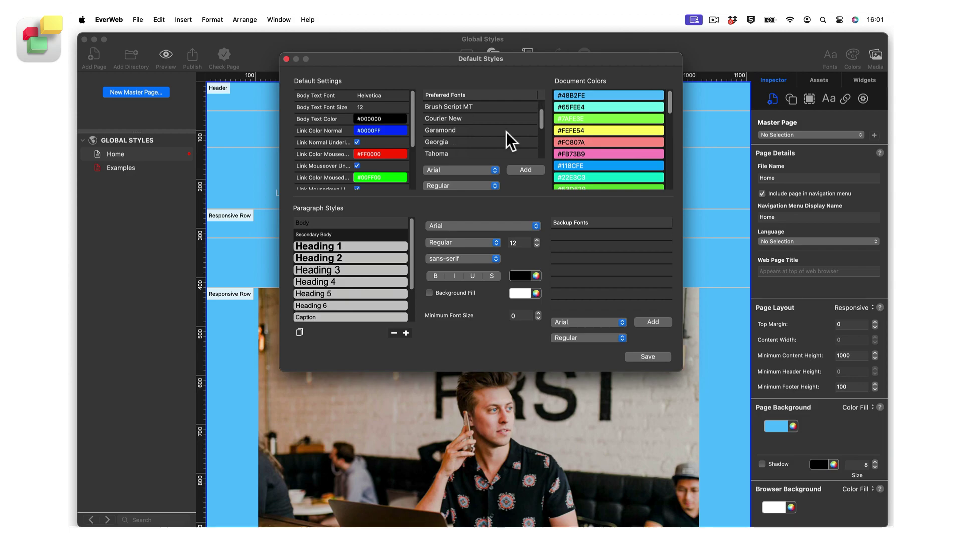
scroll(507, 131, down, 1)
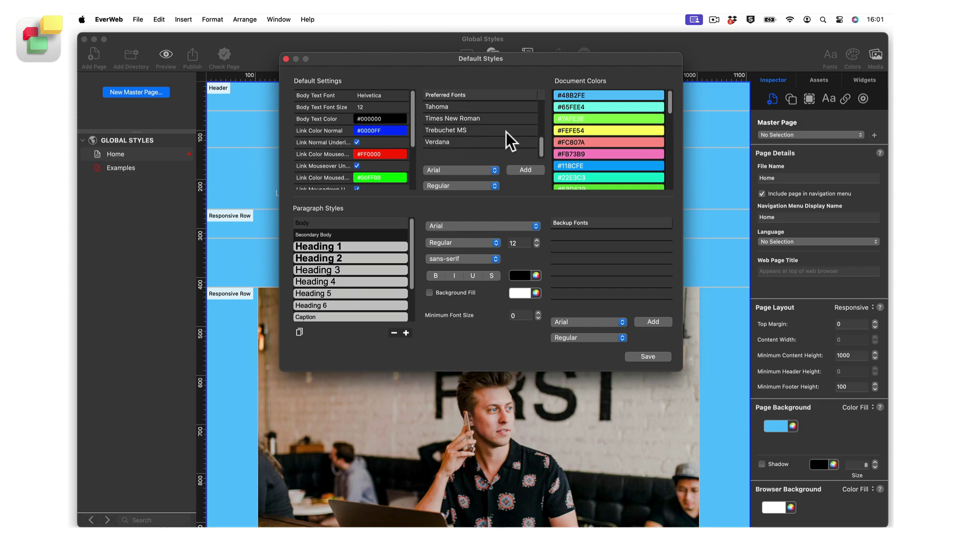
scroll(506, 131, up, 4)
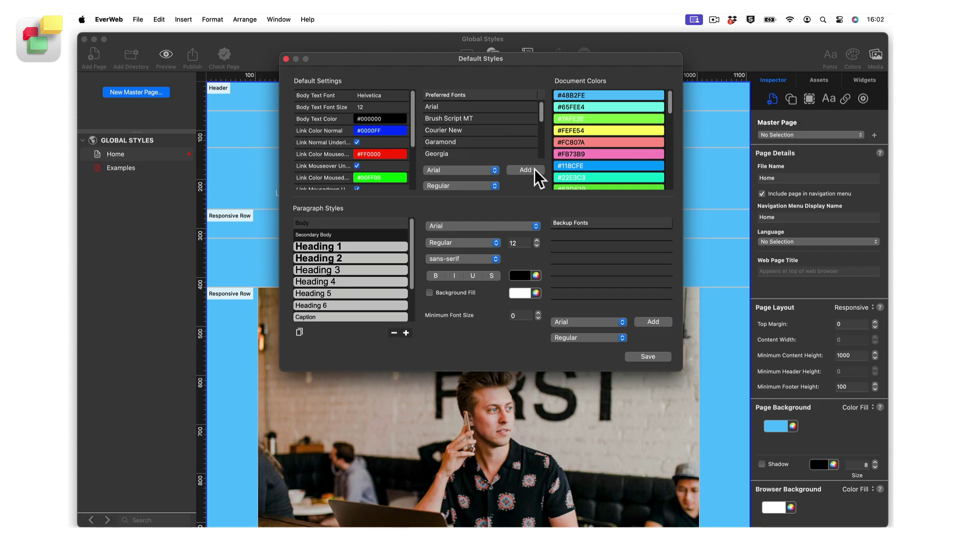
click(483, 170)
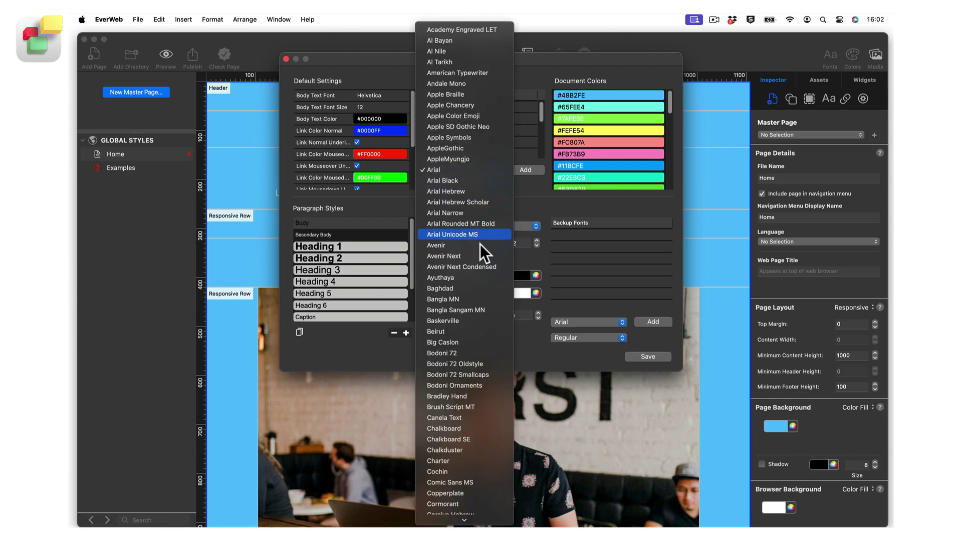
click(477, 275)
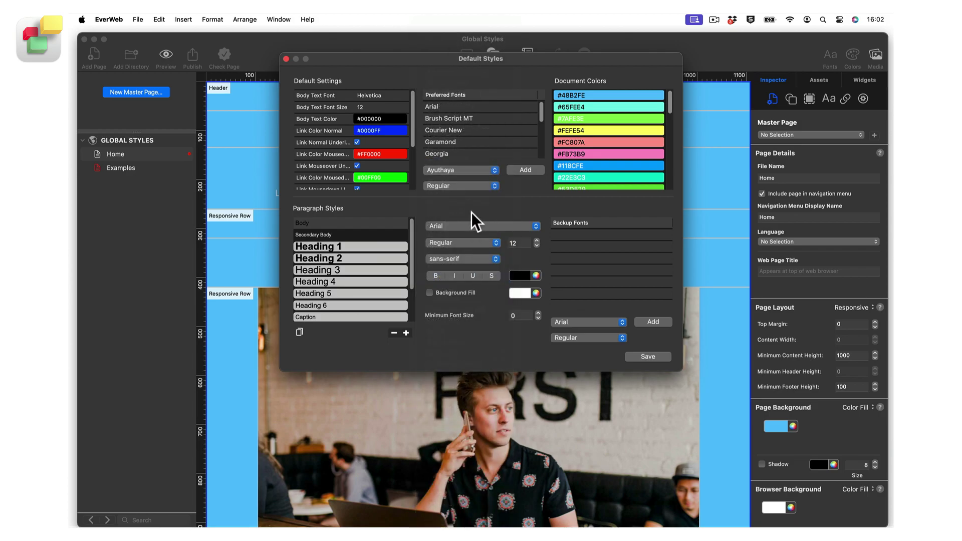
click(473, 185)
click(473, 185)
Step: Move Ayuthaya higher in Preferred Fonts, then delete it from the list
scroll(529, 140, down, 3)
scroll(528, 140, down, 3)
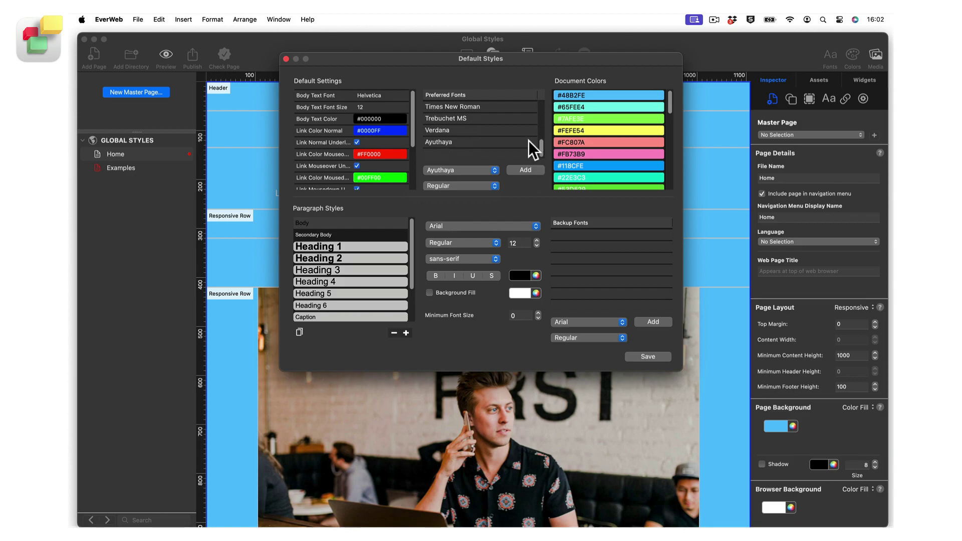
mouse_move(489, 139)
mouse_down()
mouse_move(491, 116)
mouse_move(493, 132)
mouse_up()
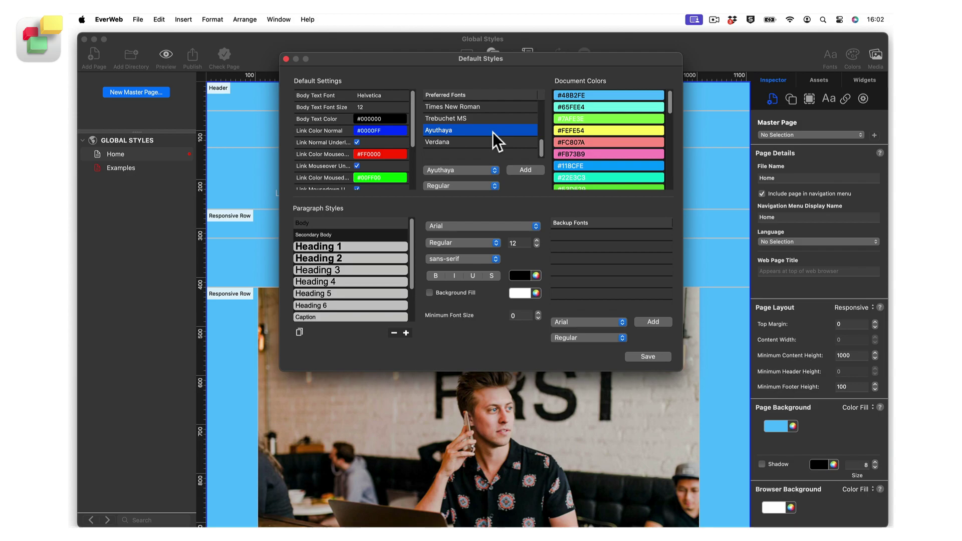
key(BackSpace)
scroll(501, 121, up, 5)
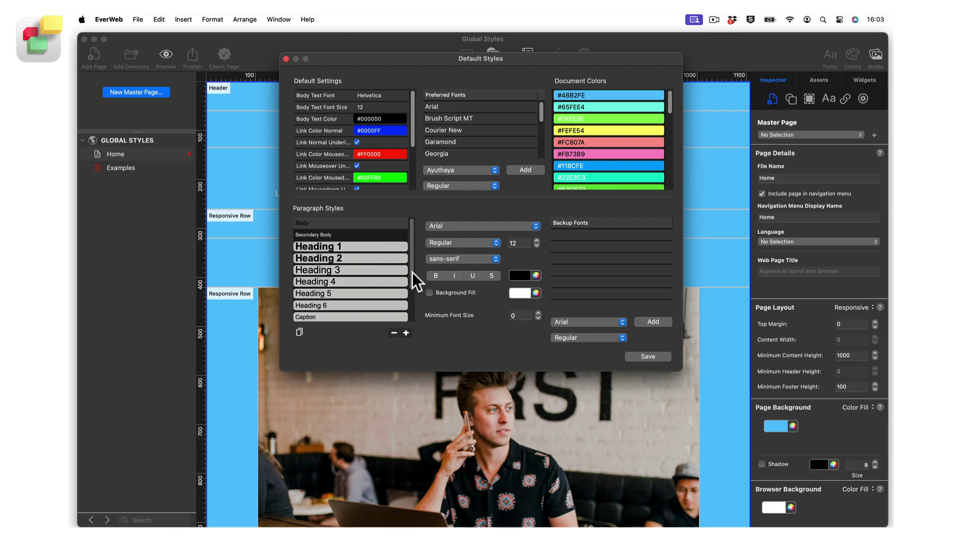
Step: Rename the Heading 3 paragraph style to 'Sub Sub Heading'
mouse_move(412, 272)
mouse_down()
mouse_move(419, 314)
mouse_move(417, 265)
mouse_up()
click(361, 273)
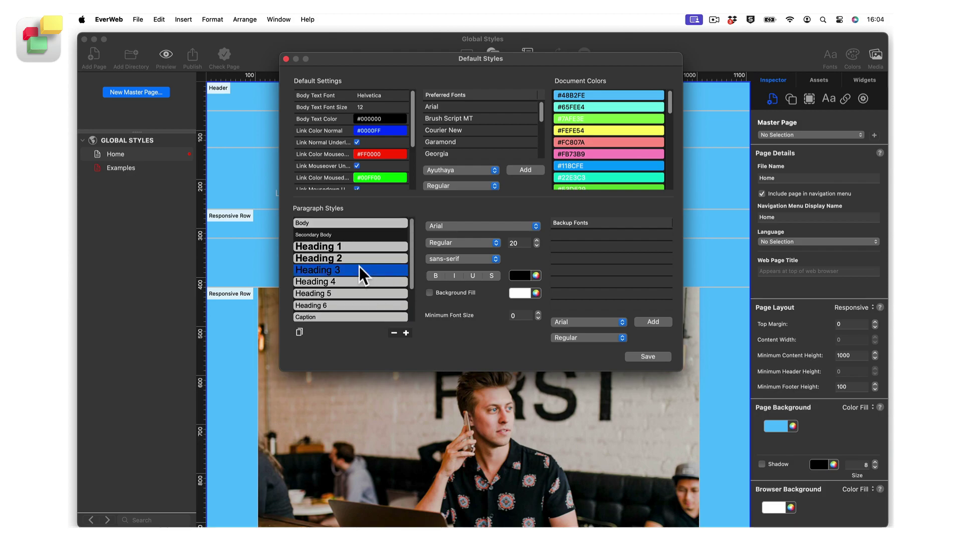
click(359, 266)
text(Sub )
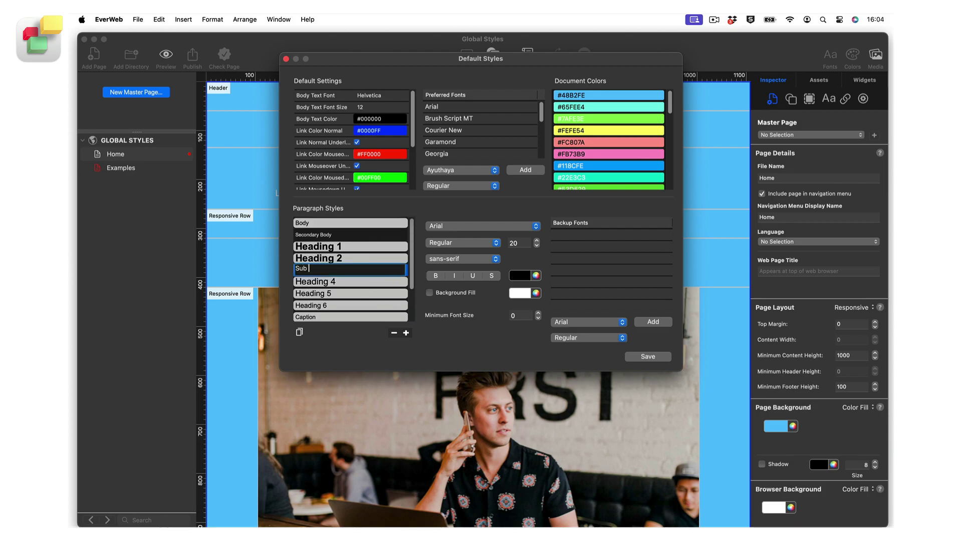
text(Sub Heading)
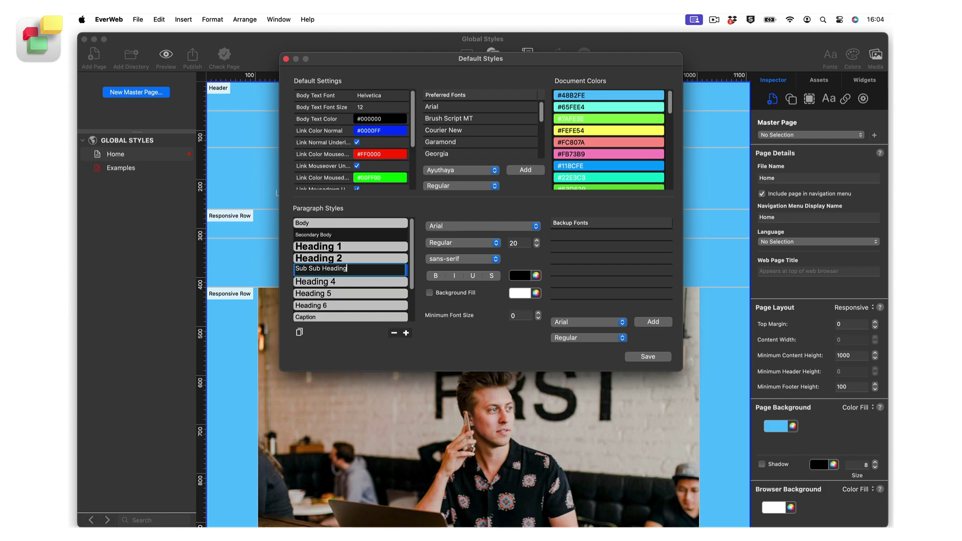
key(Return)
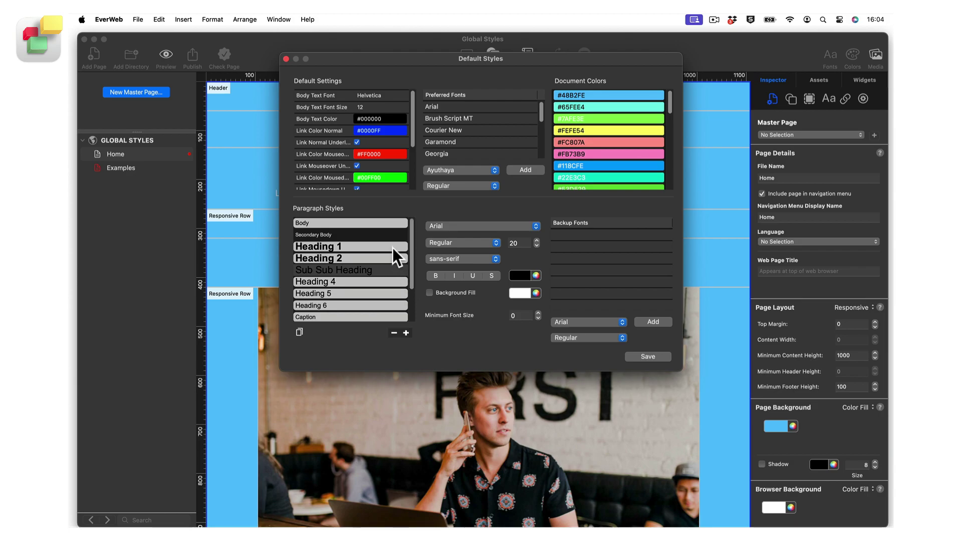
Step: Make Secondary Body italic at size 24 with a minimum font size of 16
click(382, 234)
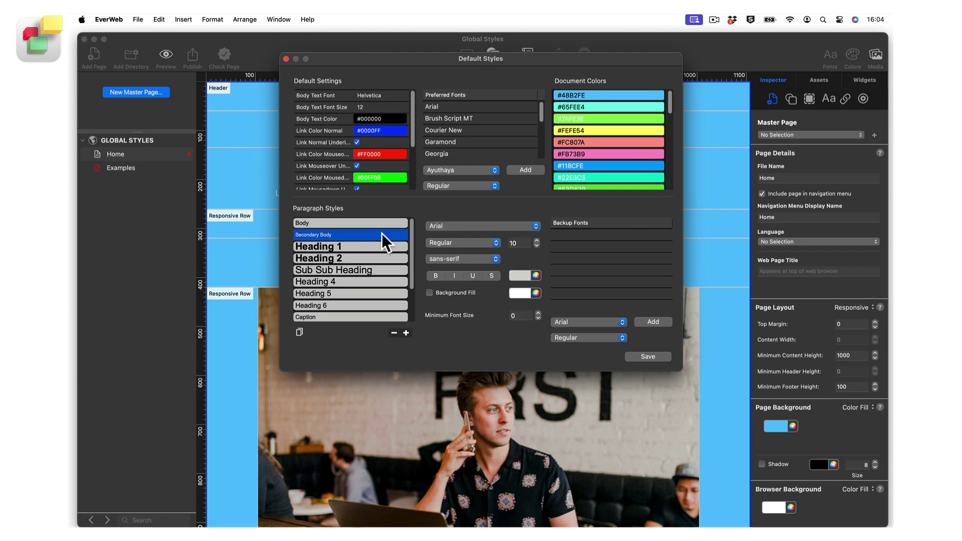
click(473, 239)
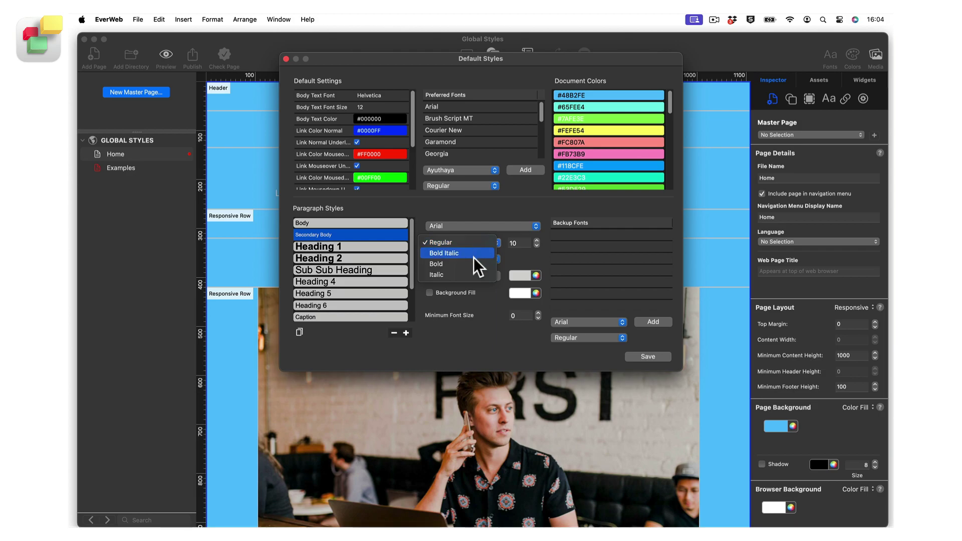
click(474, 273)
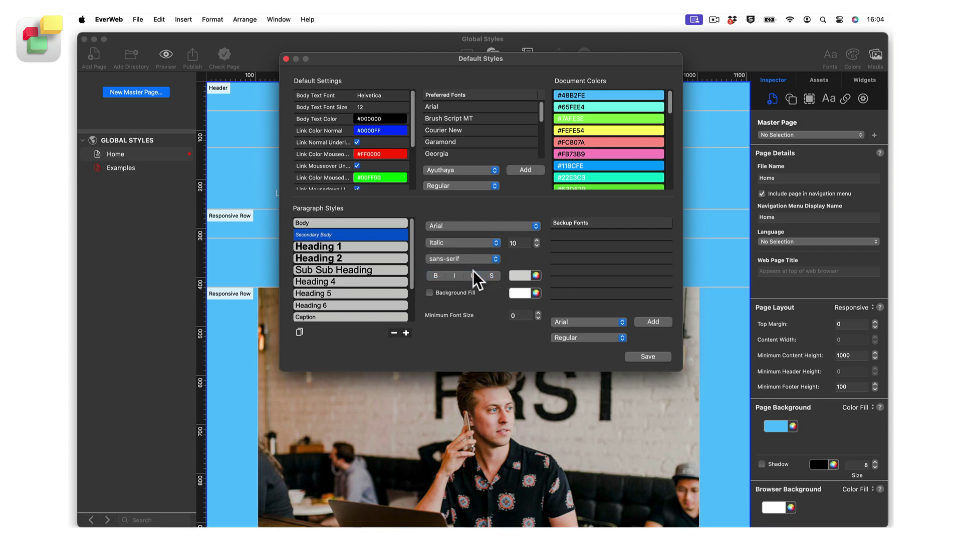
click(537, 241)
click(537, 241)
click(537, 241)
click(537, 240)
click(536, 241)
click(537, 241)
click(537, 240)
click(537, 240)
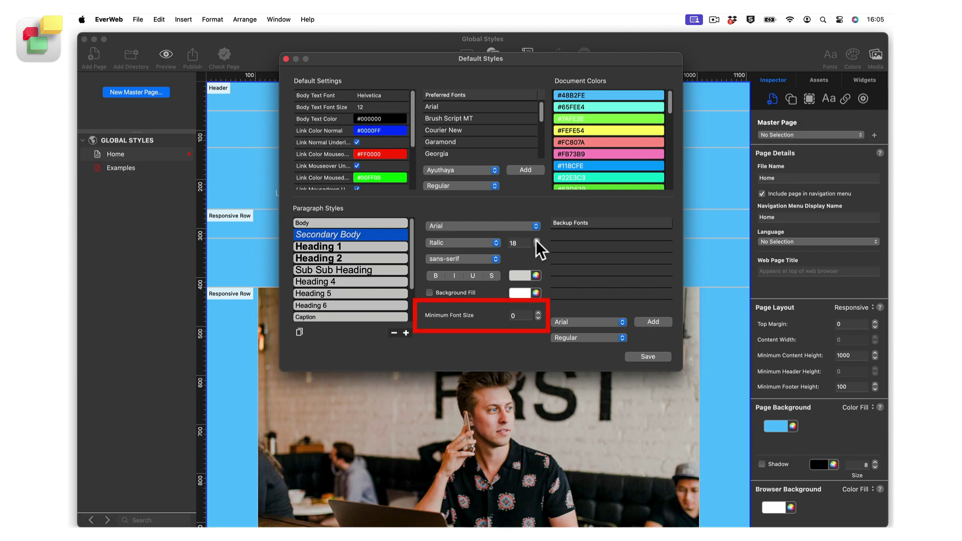
click(537, 240)
click(536, 240)
click(537, 240)
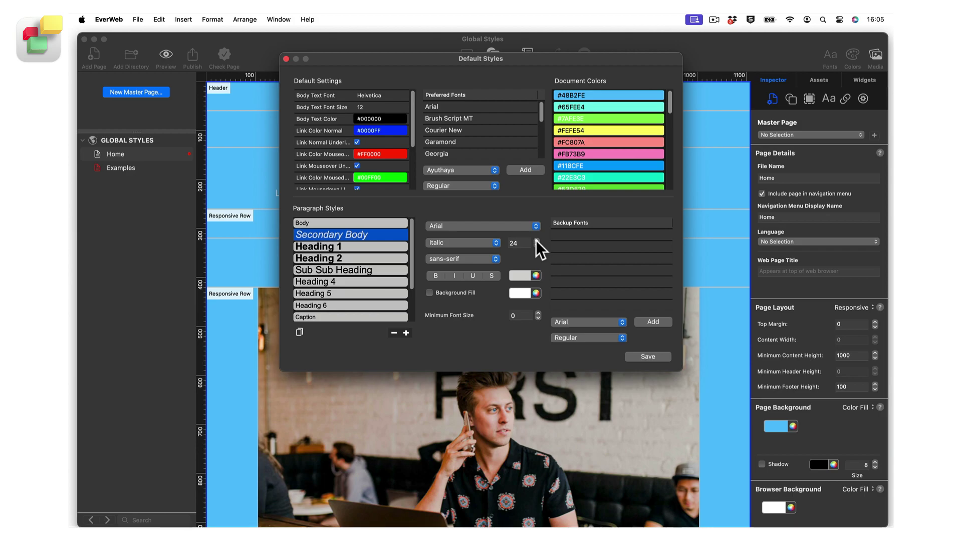
click(517, 315)
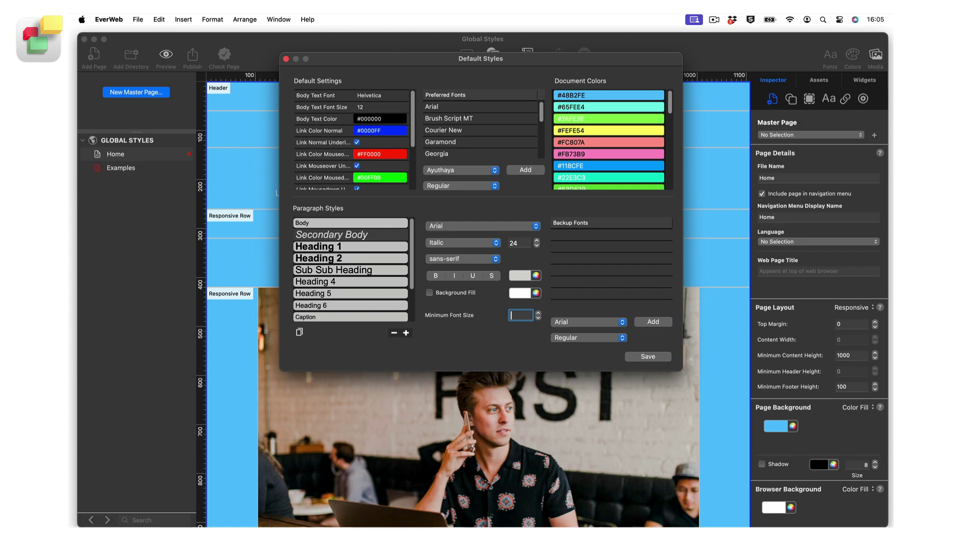
text(16)
Step: Add a new paragraph style named 'Main Heading' and confirm its name
click(405, 334)
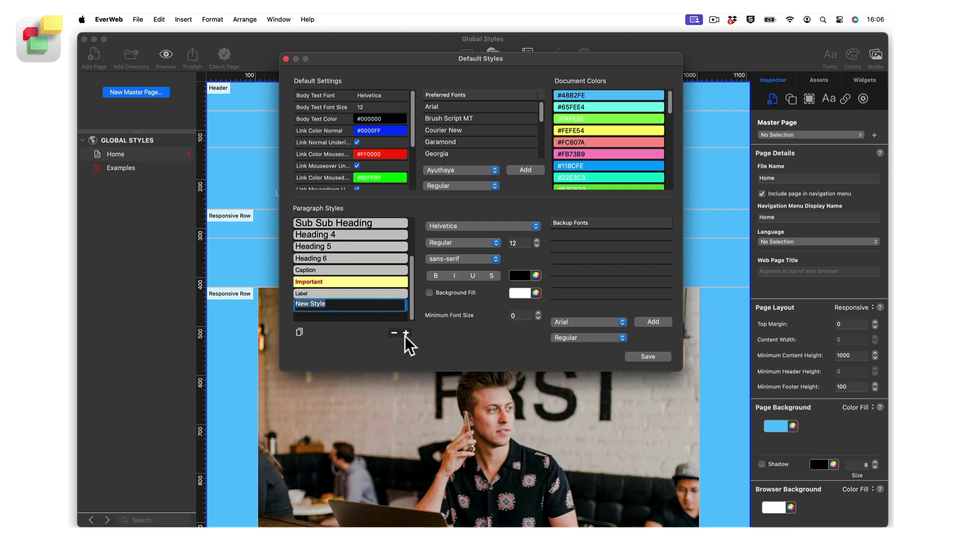
text(Main Heading)
key(Return)
double_click(384, 306)
click(384, 307)
key(Return)
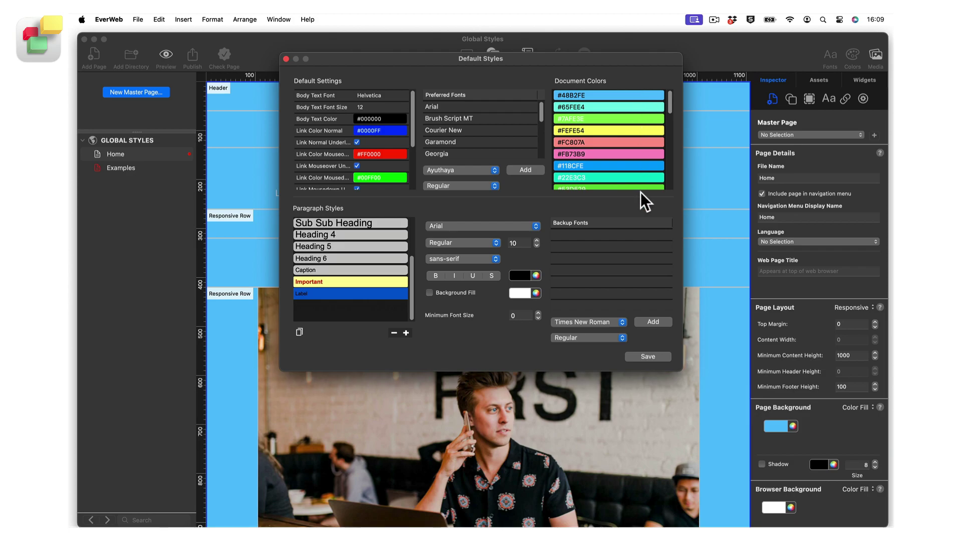
Step: Save the default styles, then reopen them via the Page Background colour popover's gear
click(660, 356)
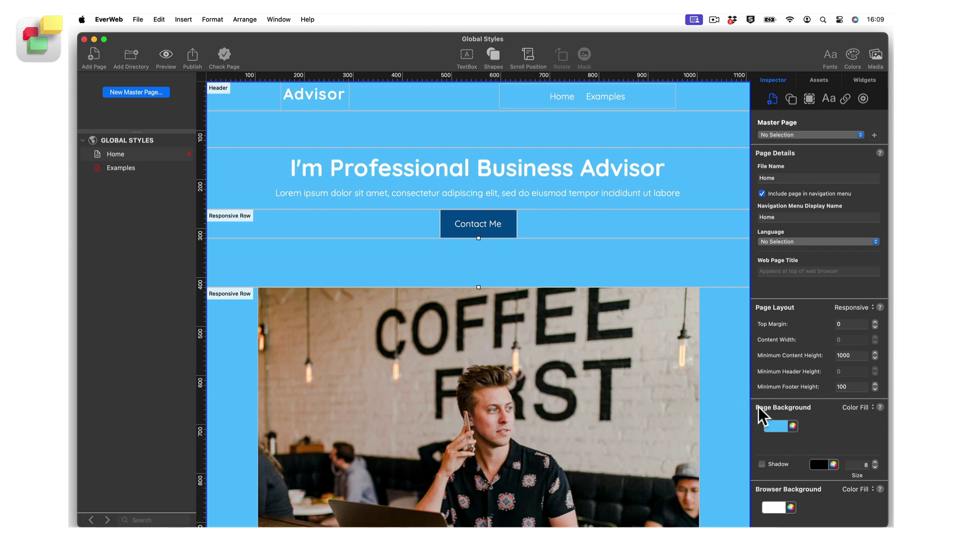
click(783, 426)
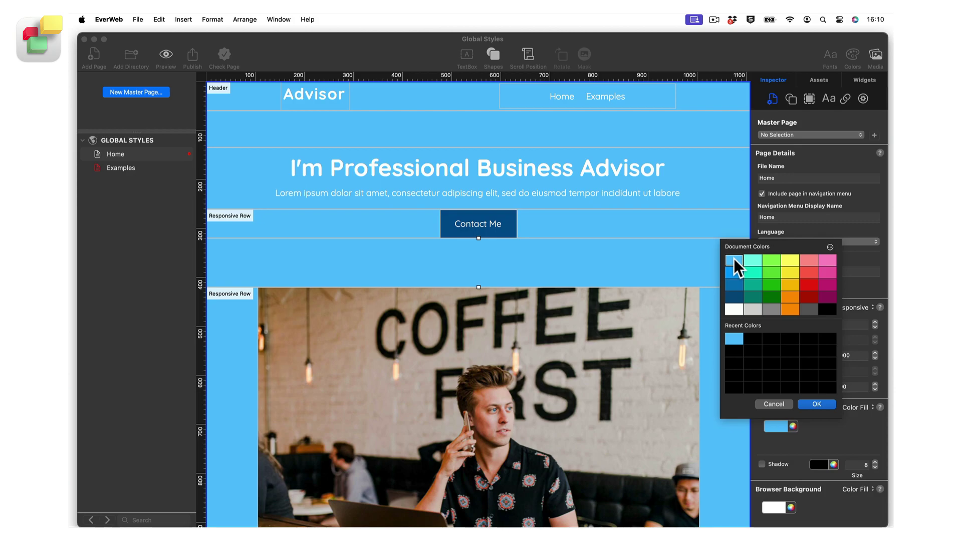
click(830, 248)
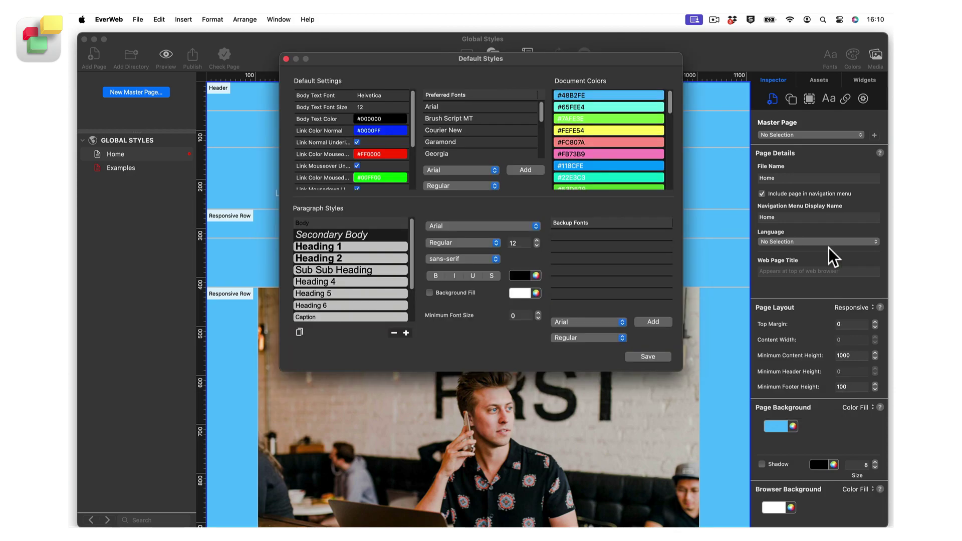
Step: Change document colour #48B2FE to #48007F (Green 0, Blue 128) and save
click(638, 93)
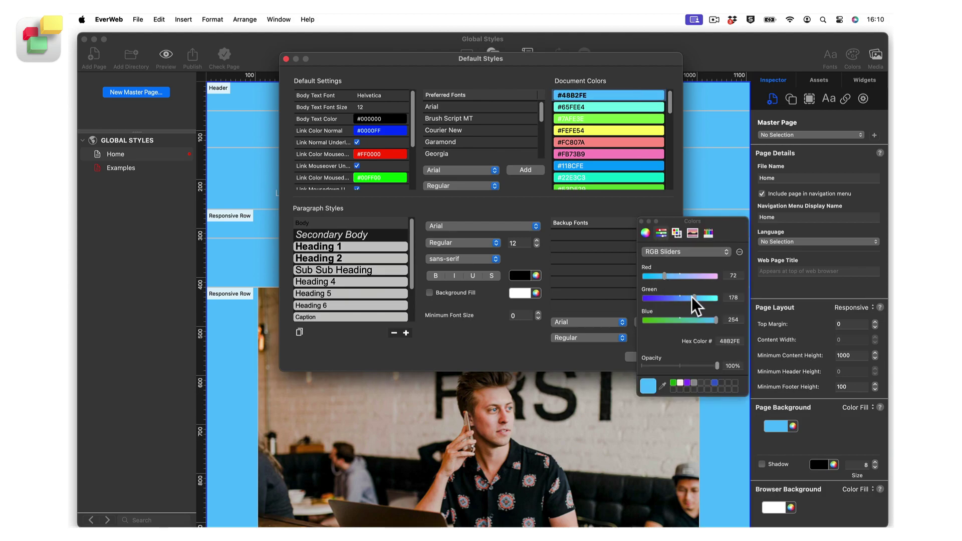
drag(692, 297, 644, 296)
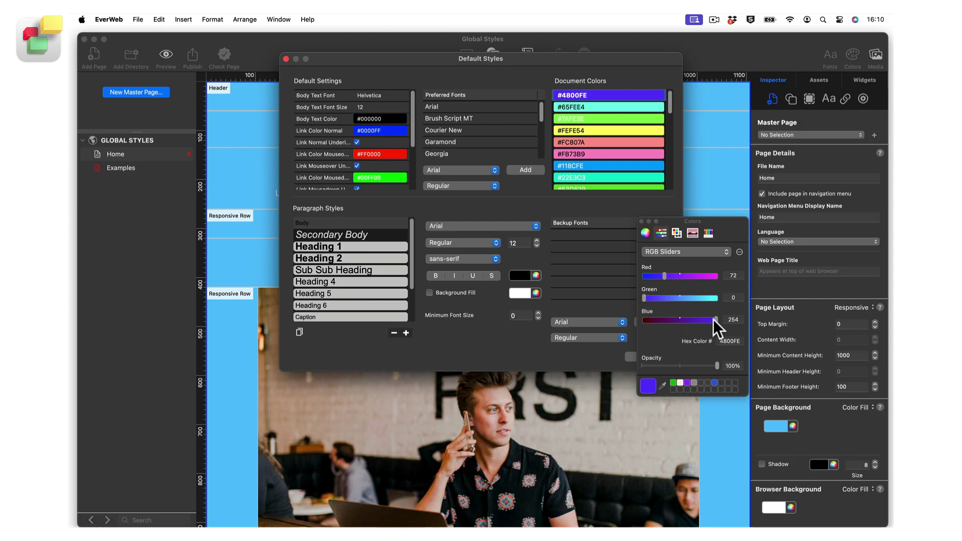
drag(715, 319, 679, 319)
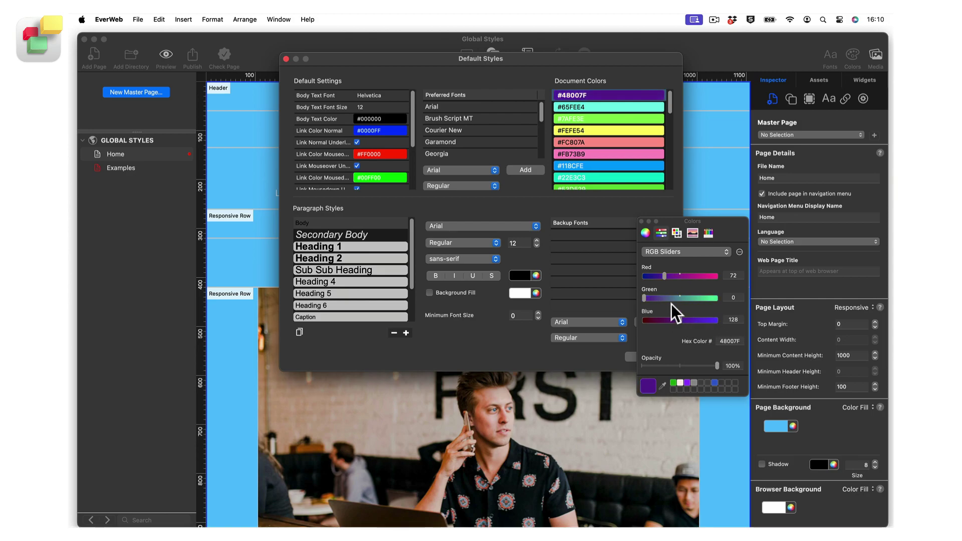
click(641, 221)
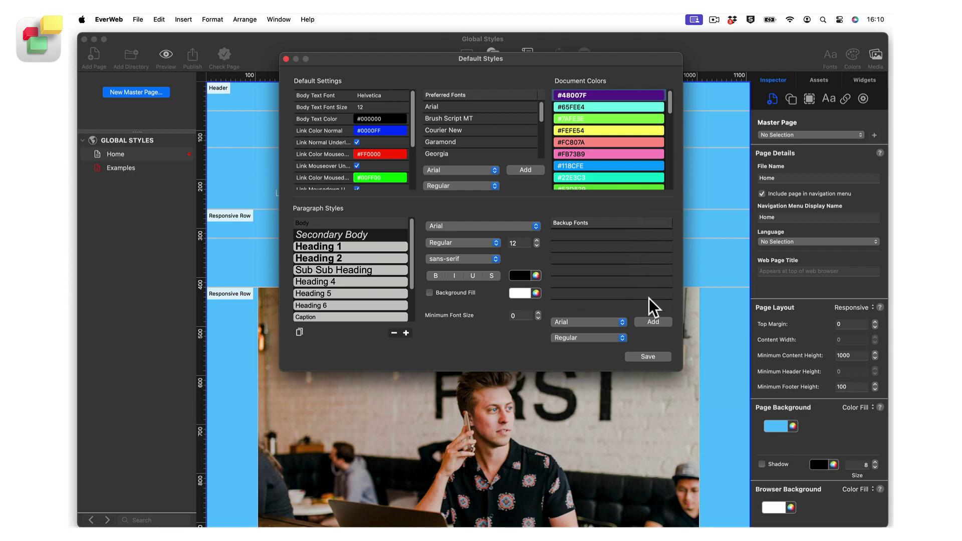
click(648, 356)
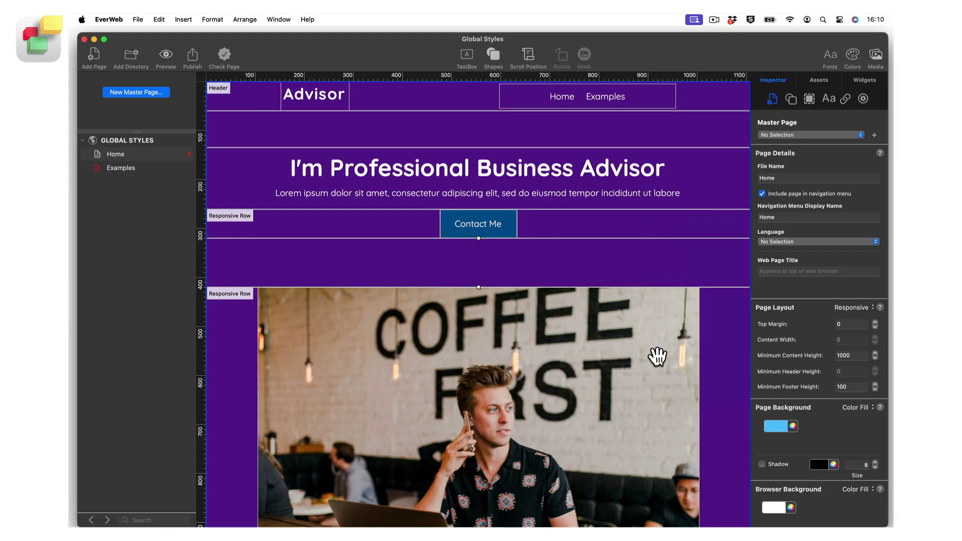